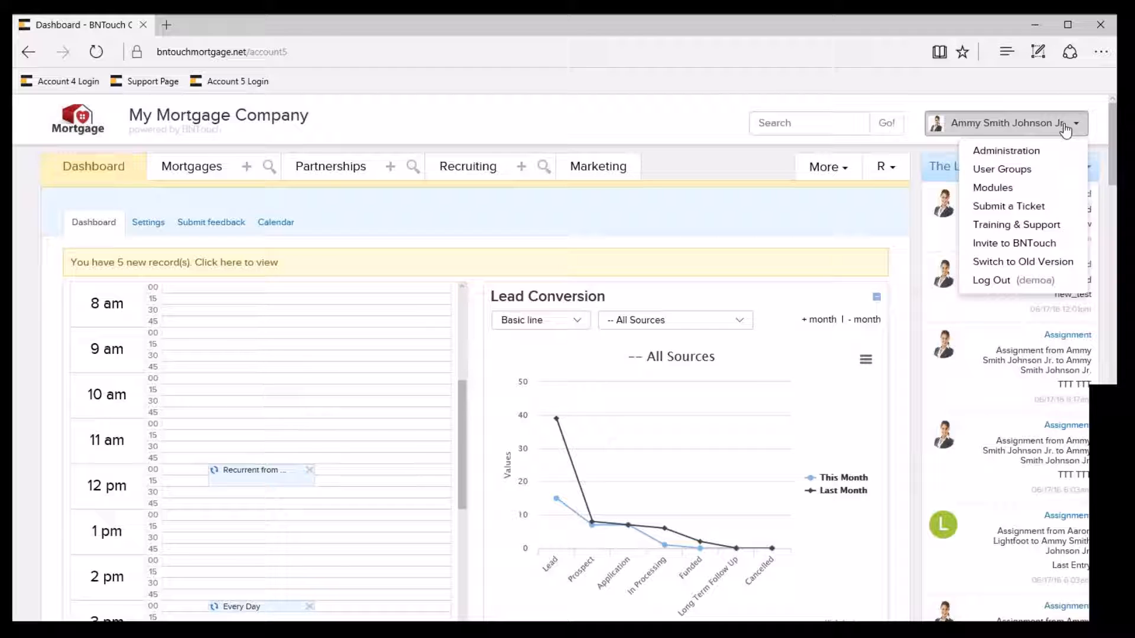
Open the user groups and access rights settings and look over the branch group names.
click(1012, 172)
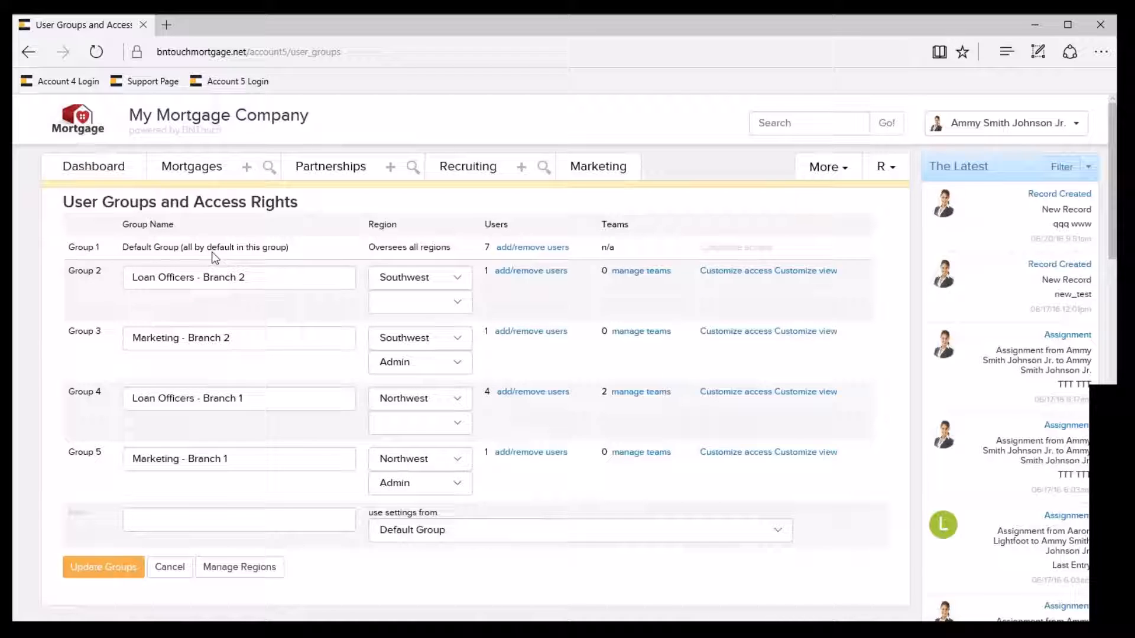
click(133, 277)
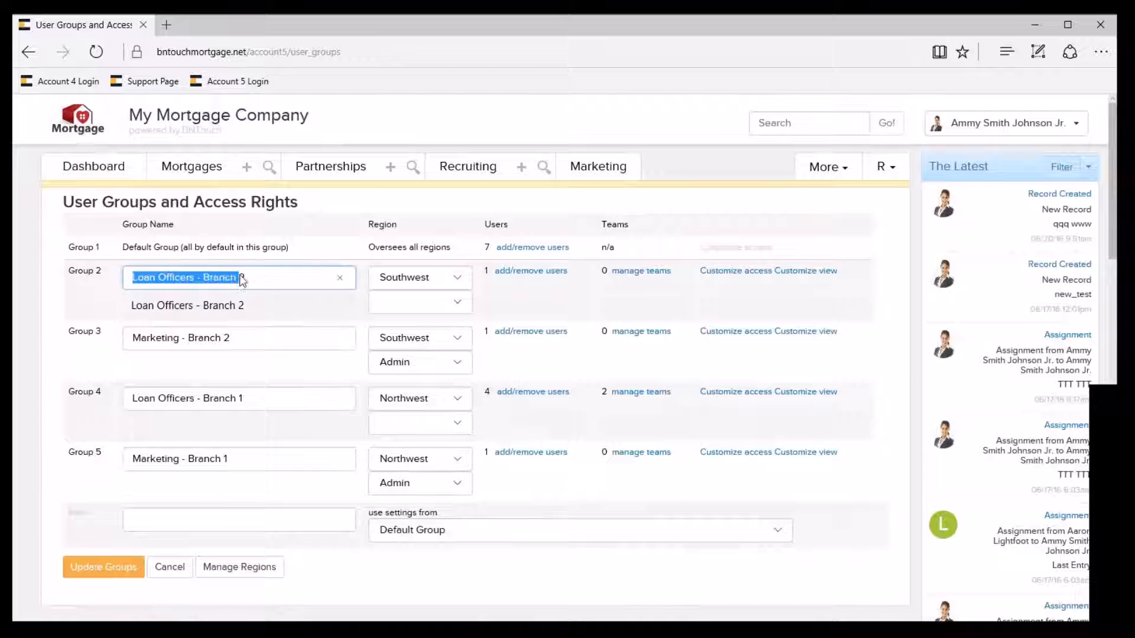
click(86, 301)
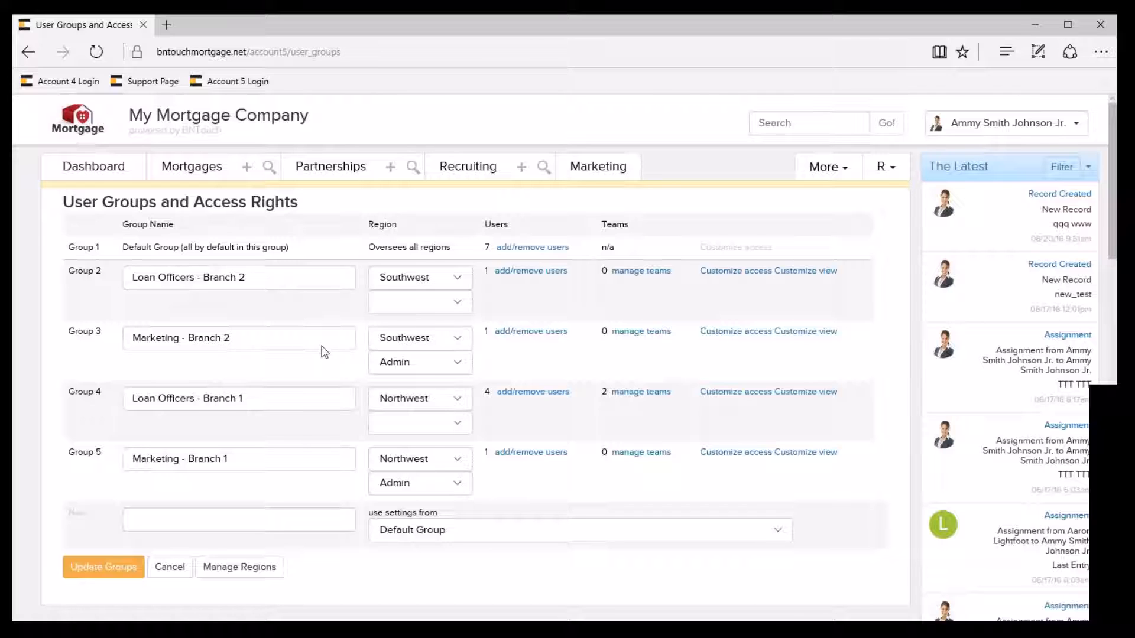
drag(238, 459, 129, 464)
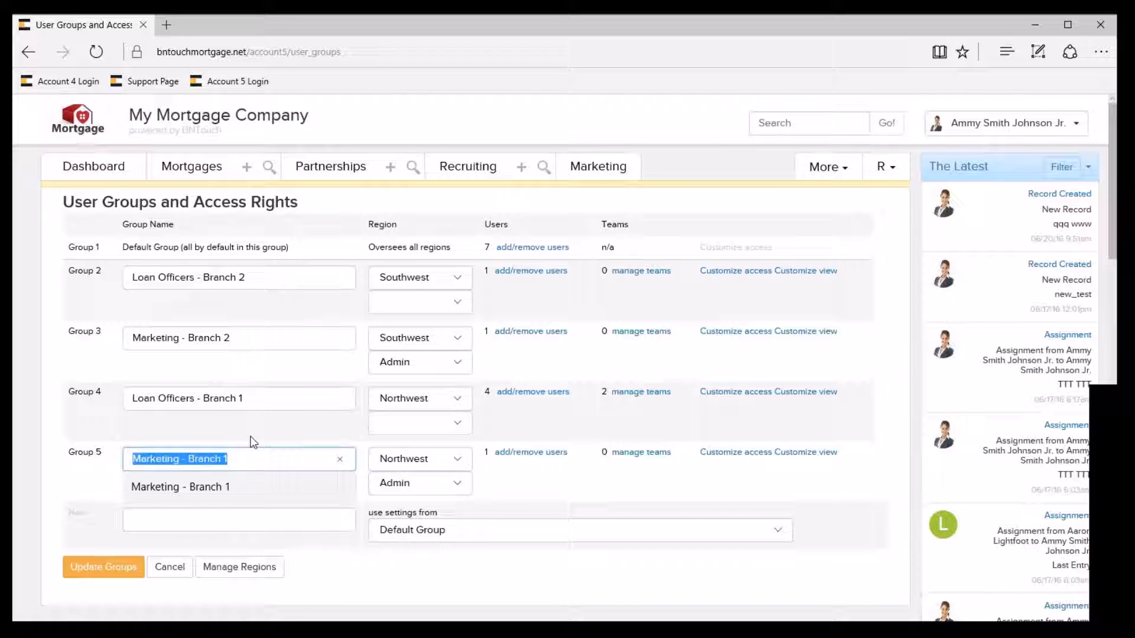
Add a user group named "Test" that uses the settings from Default Group, and save the groups.
click(176, 524)
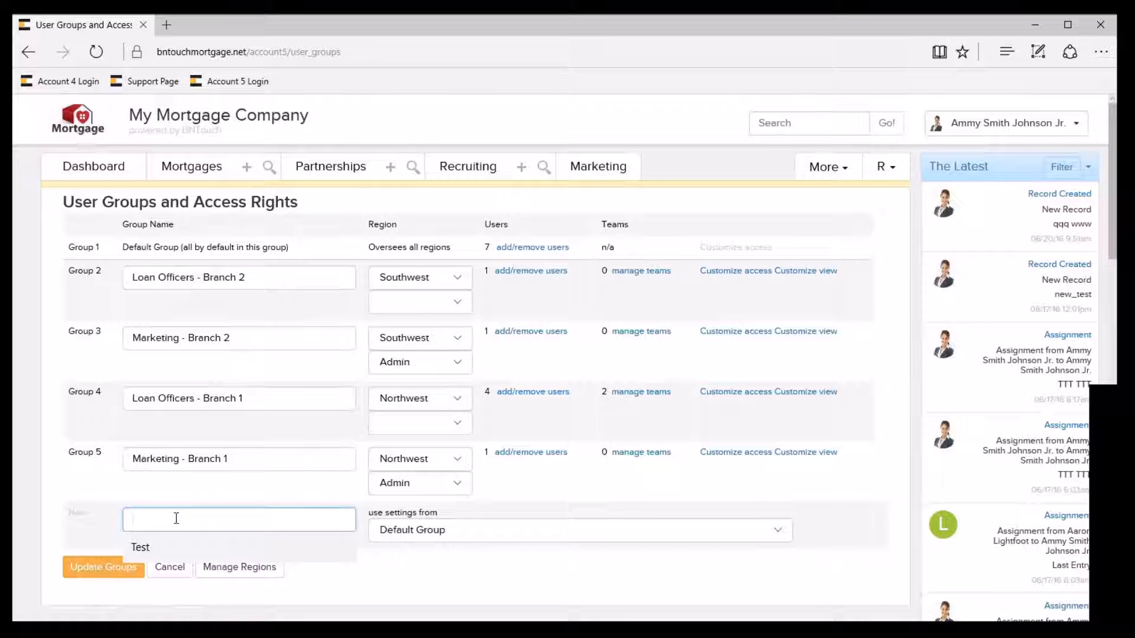
text(Test)
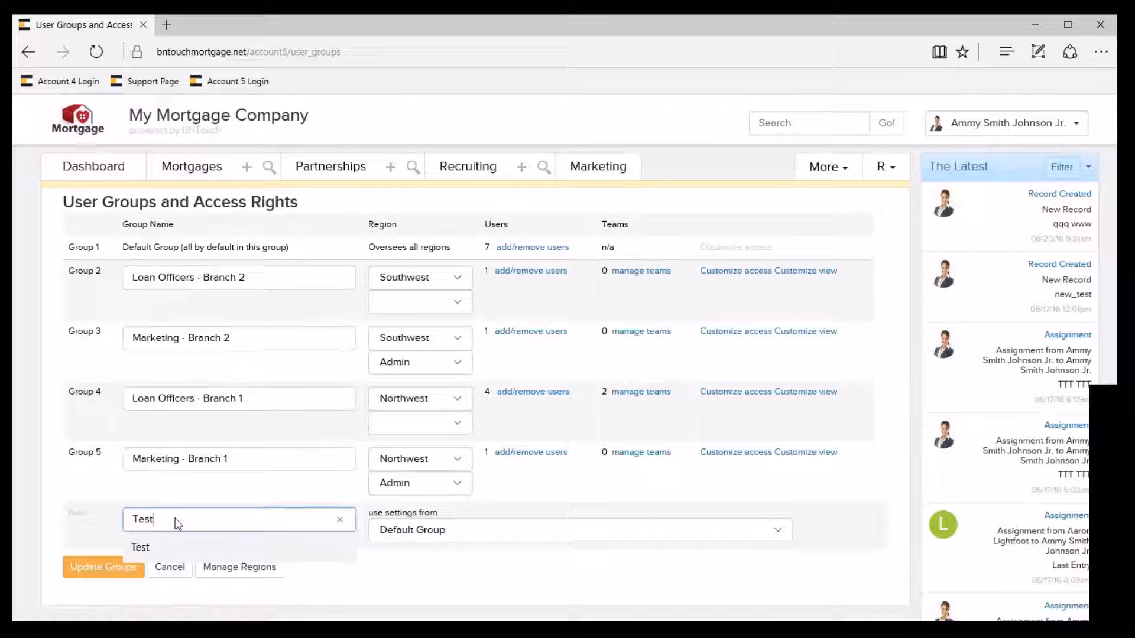
click(463, 535)
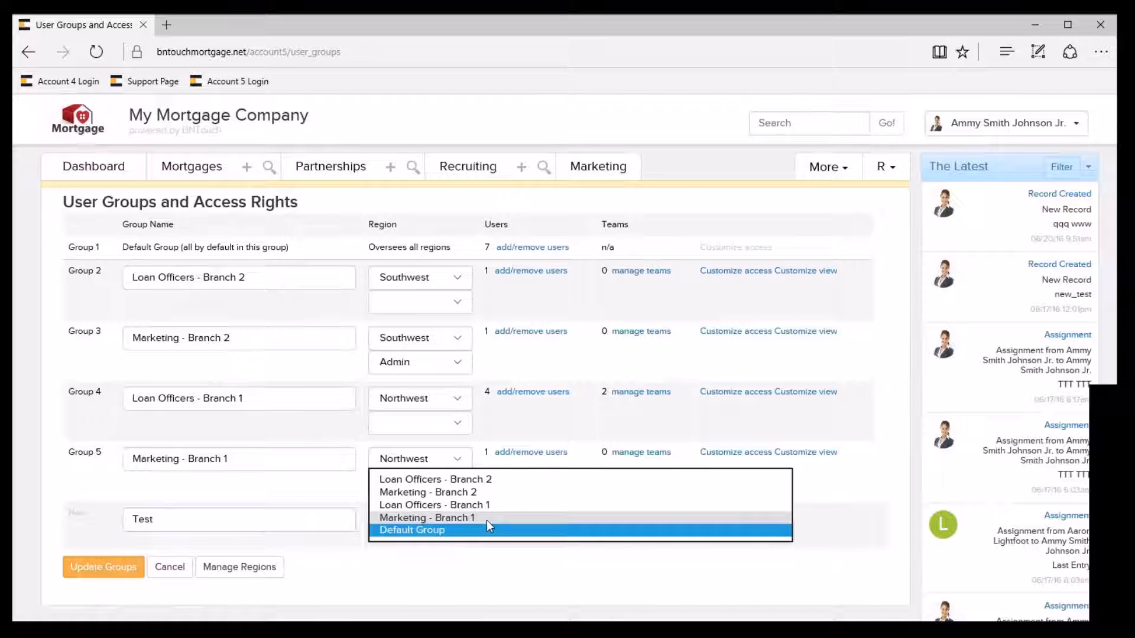
click(447, 532)
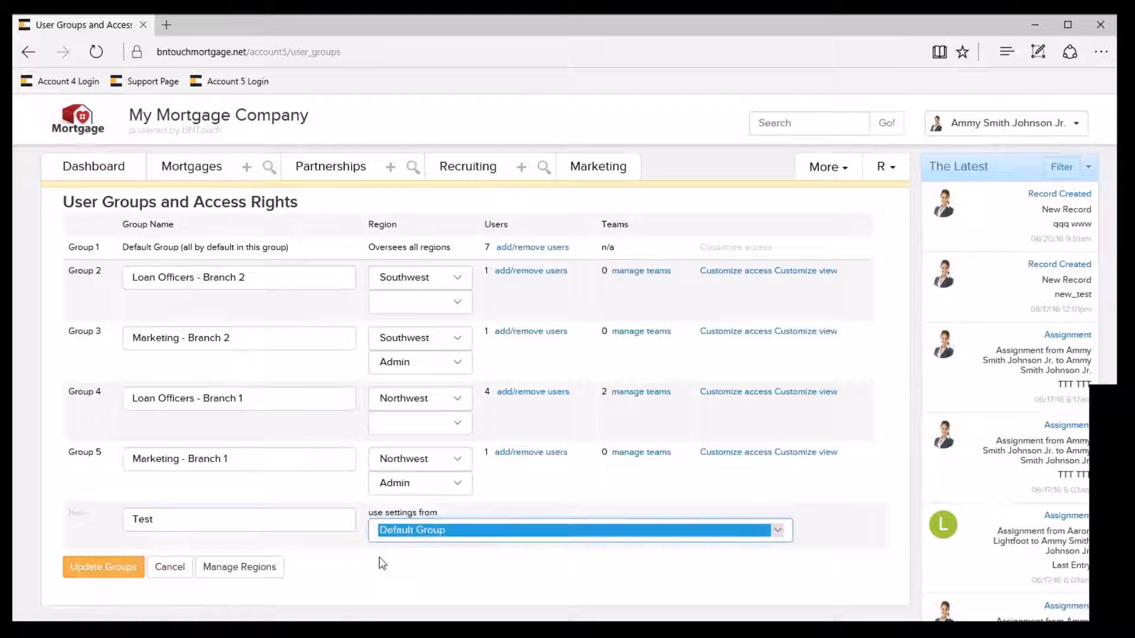
click(101, 569)
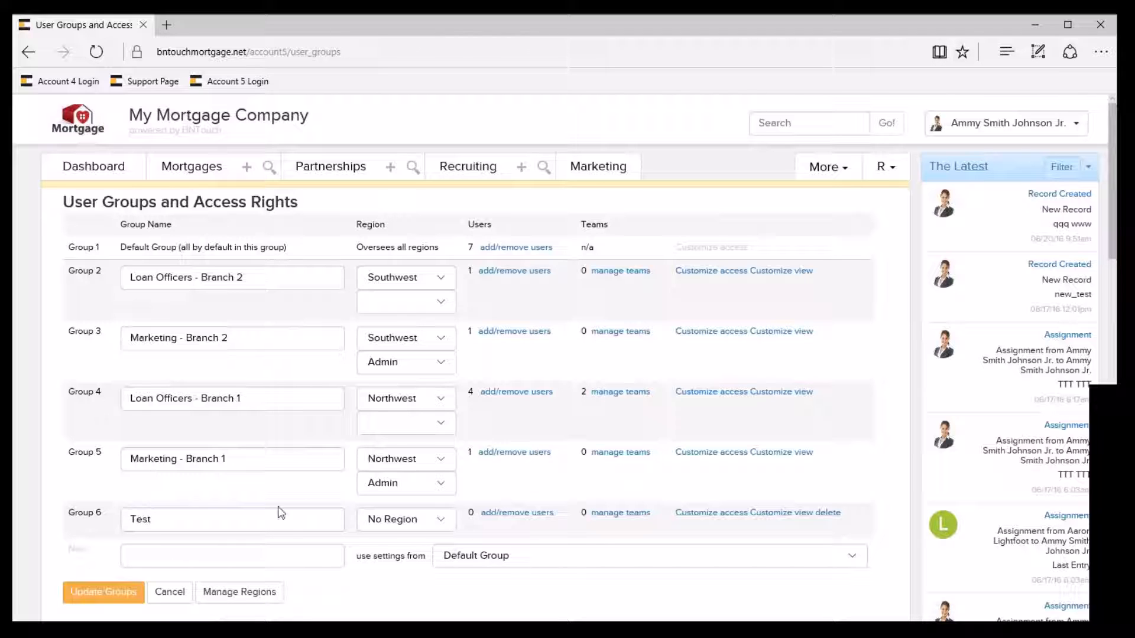
Toggle the Publish Campaigns to Content Exchange right for Loan Officers - Branch 2, save the access settings and return to the user groups.
click(709, 273)
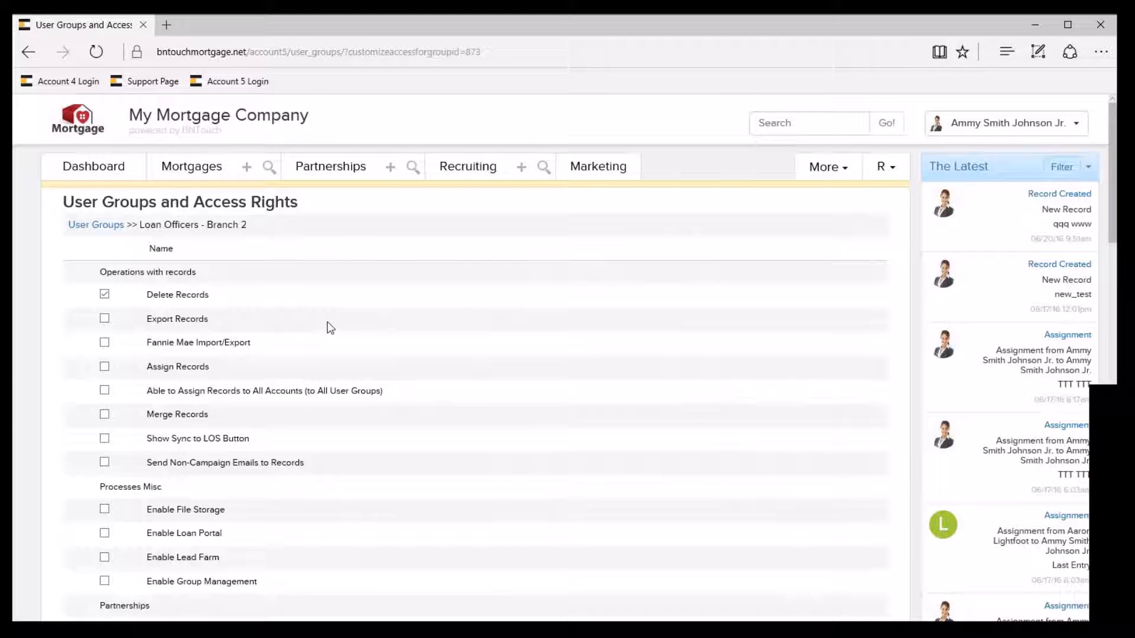
scroll(330, 328, down, 5)
scroll(329, 328, down, 5)
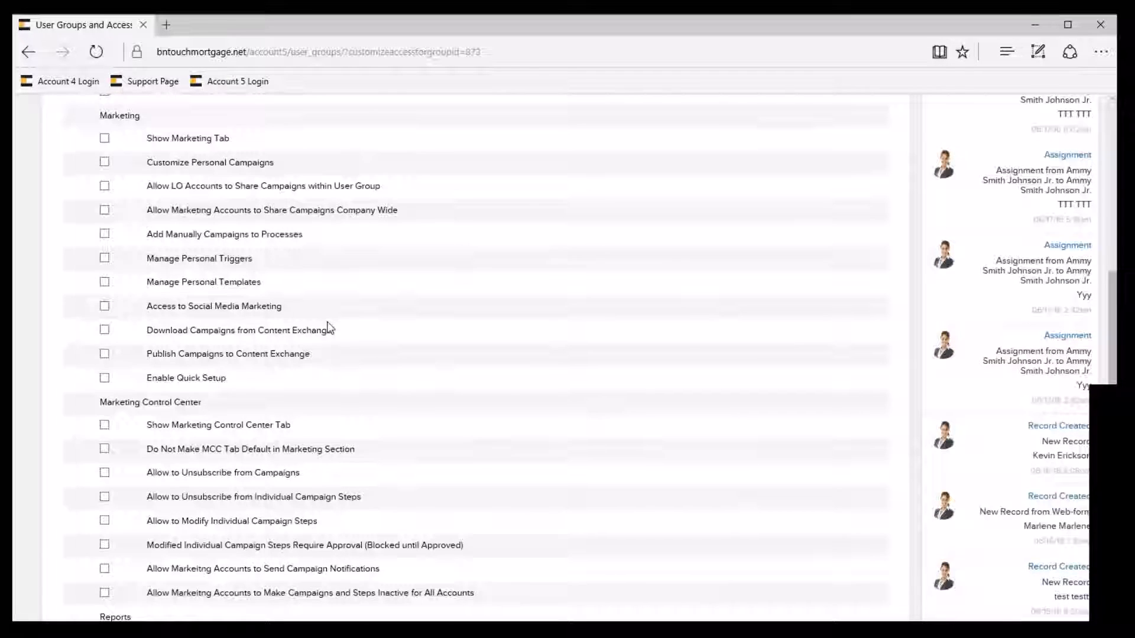
scroll(330, 328, down, 9)
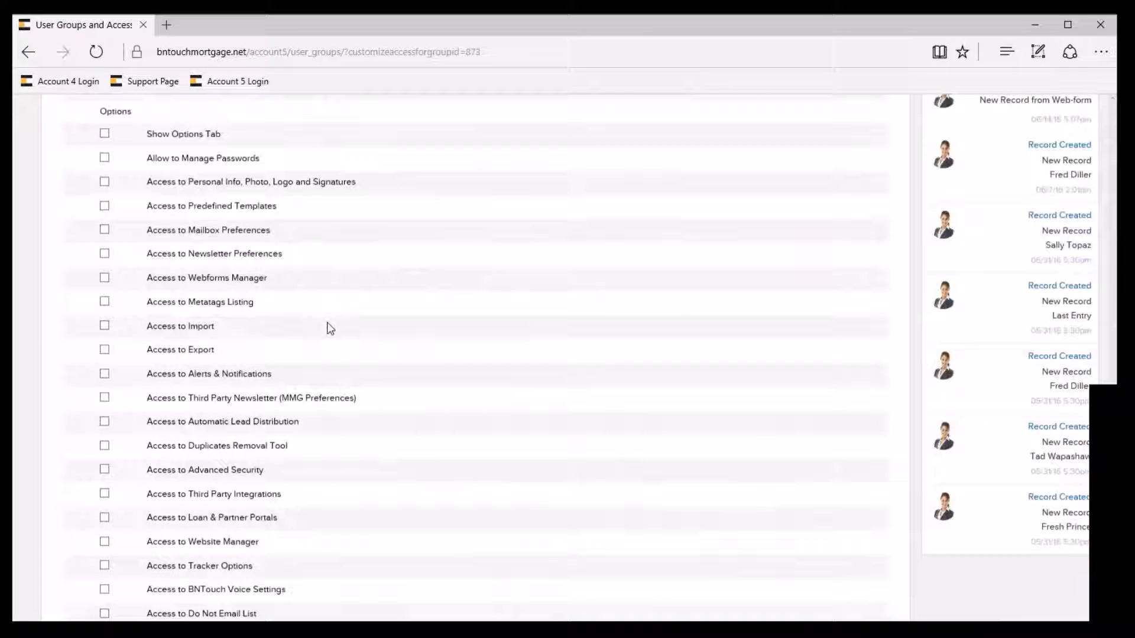
scroll(330, 328, up, 8)
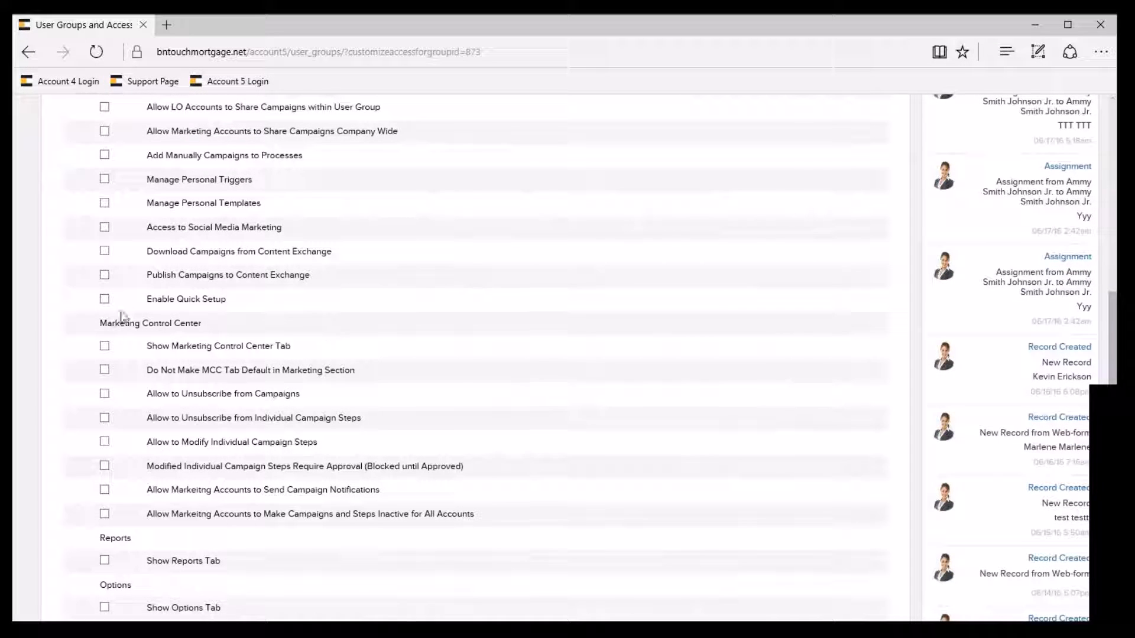
click(104, 276)
scroll(302, 303, down, 12)
click(114, 515)
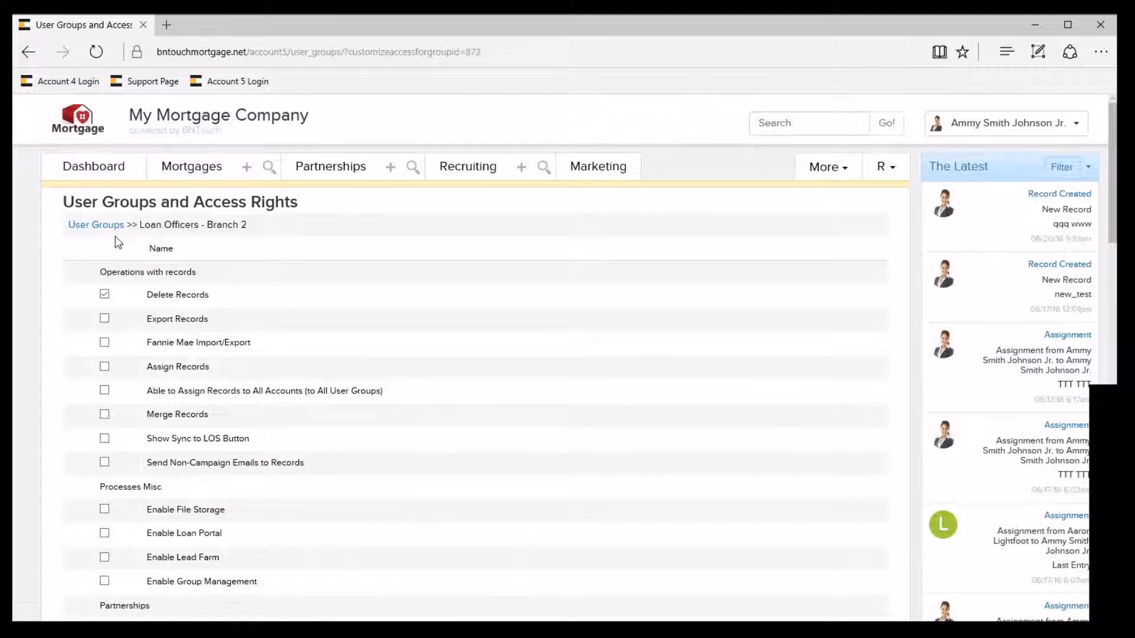
click(116, 238)
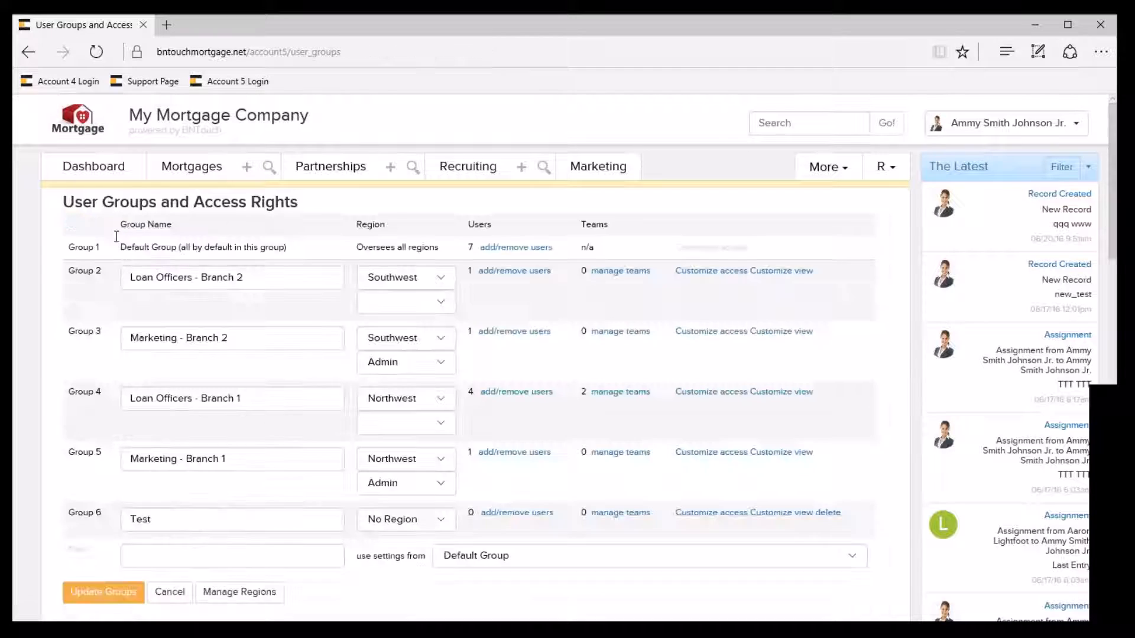
Hide and re-enable the Occupancy field in the Loan Officers - Branch 2 view, save the view and return to the user groups.
click(786, 273)
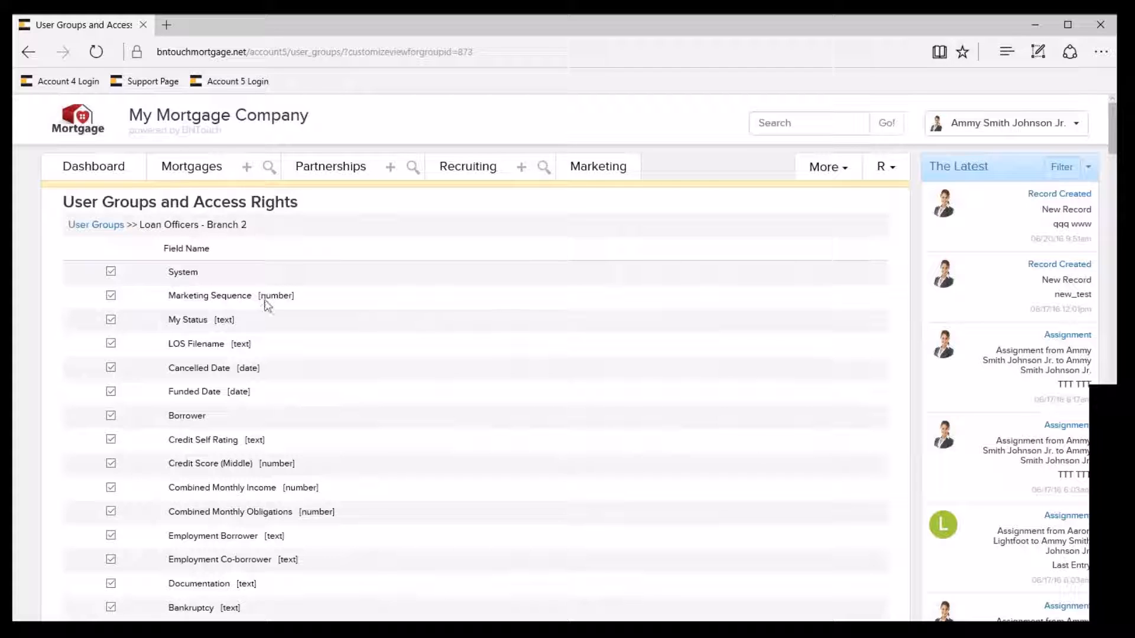
scroll(266, 305, down, 7)
scroll(266, 304, down, 4)
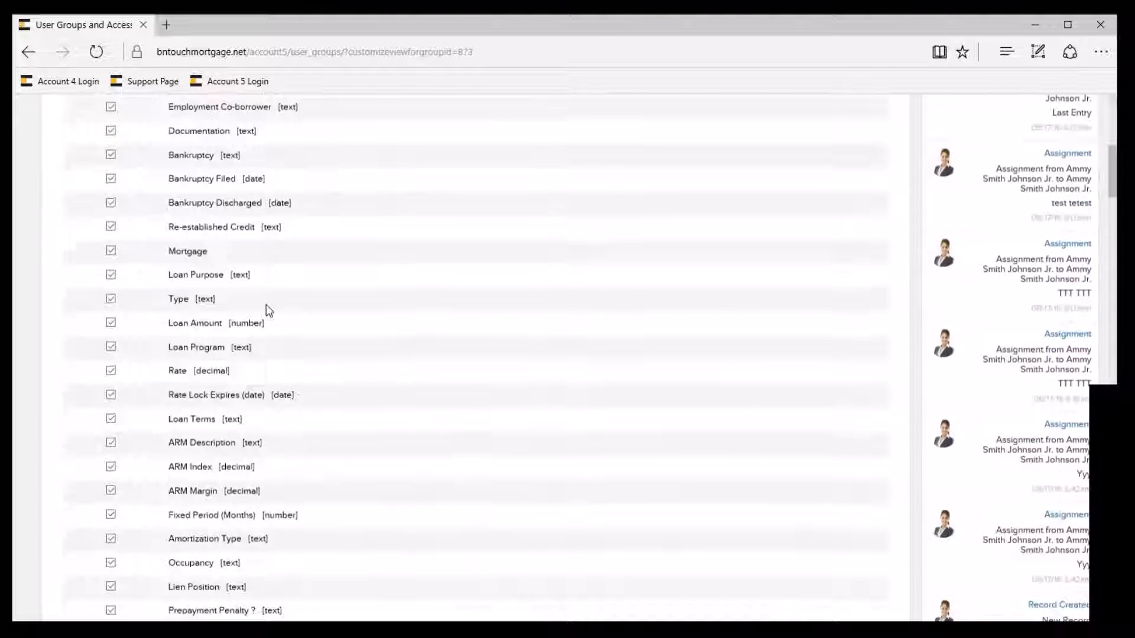
click(111, 384)
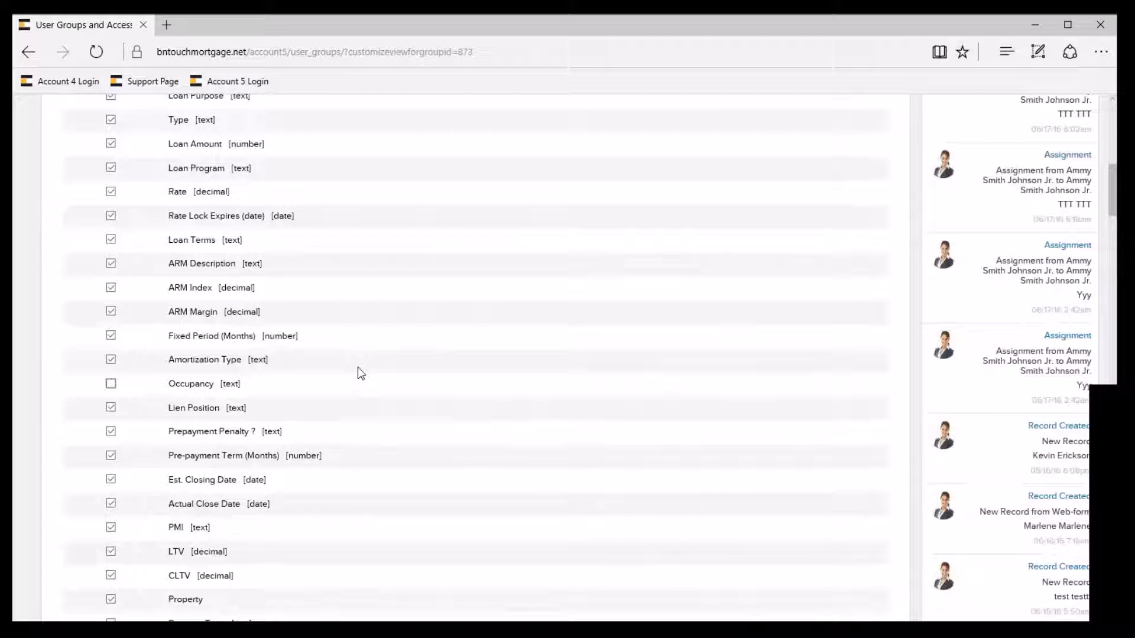
scroll(359, 373, down, 1)
click(111, 304)
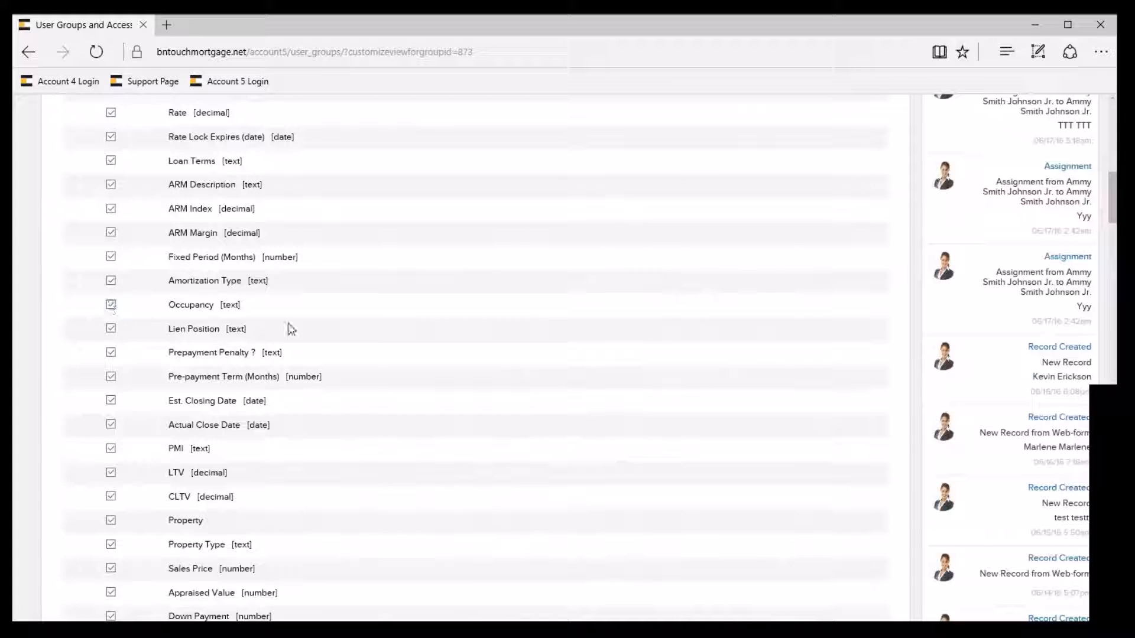
scroll(291, 329, down, 20)
scroll(281, 375, down, 20)
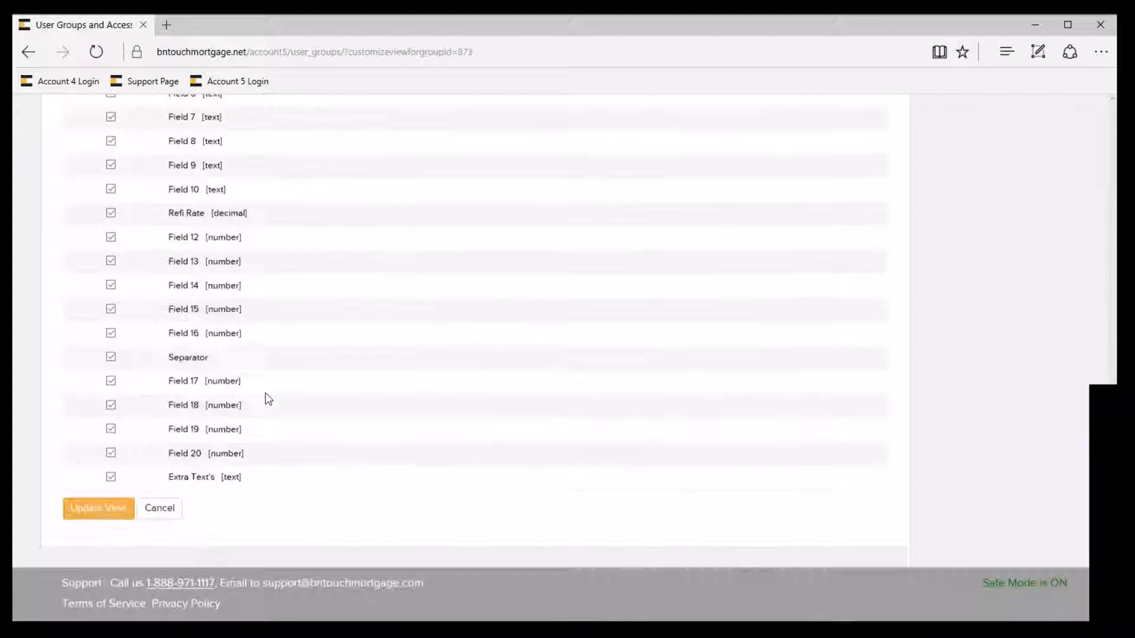
click(111, 510)
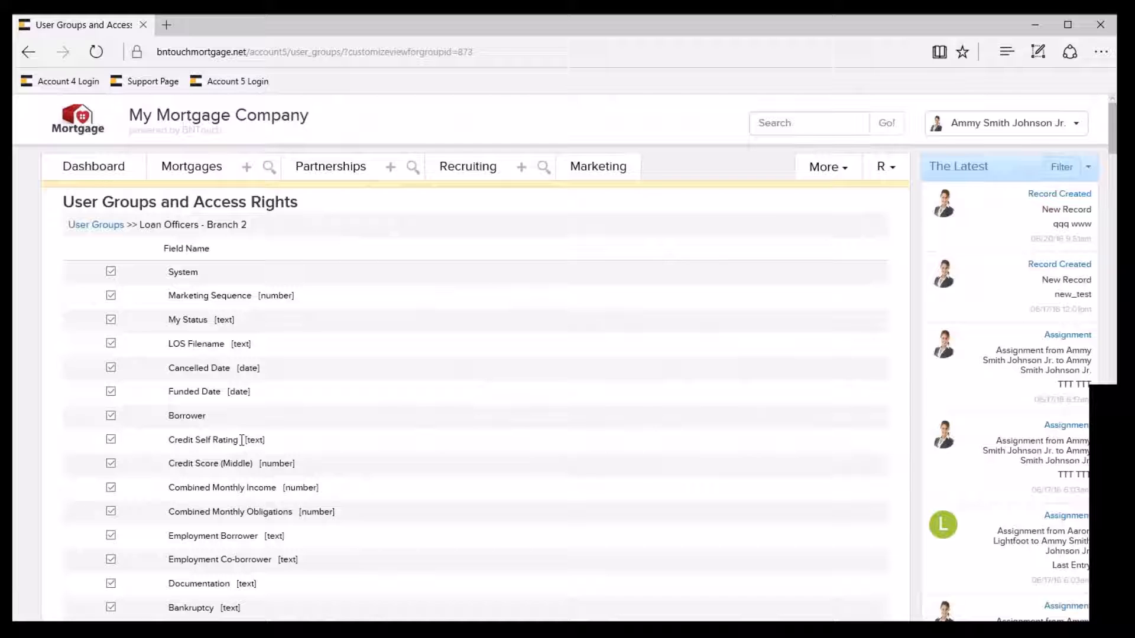
click(173, 190)
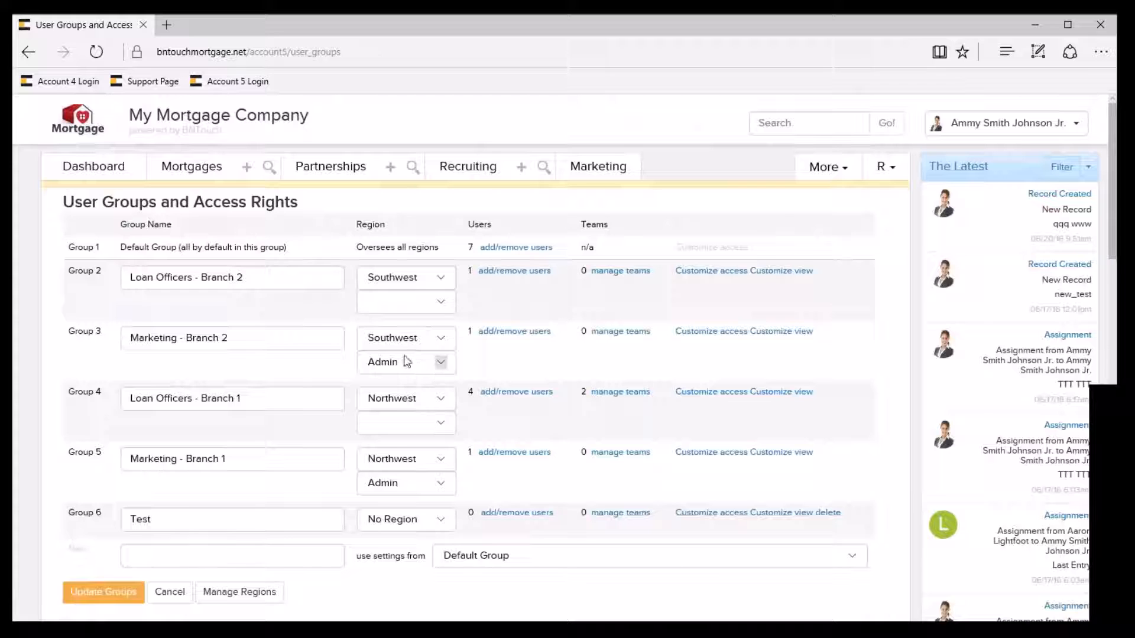
drag(131, 279, 241, 284)
click(266, 280)
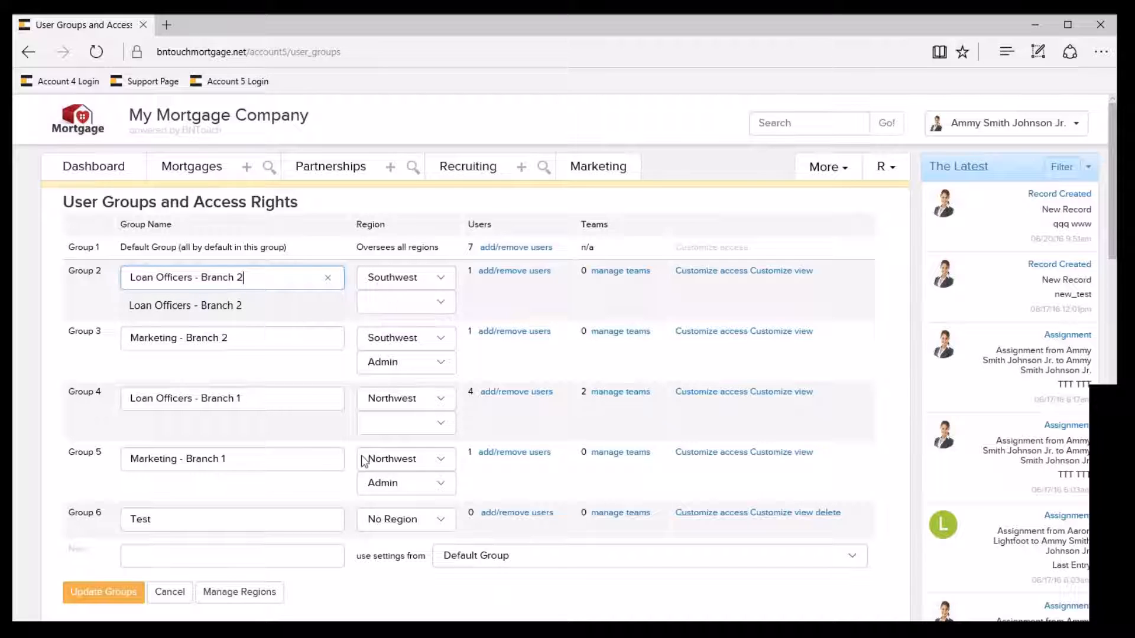
drag(245, 462, 208, 438)
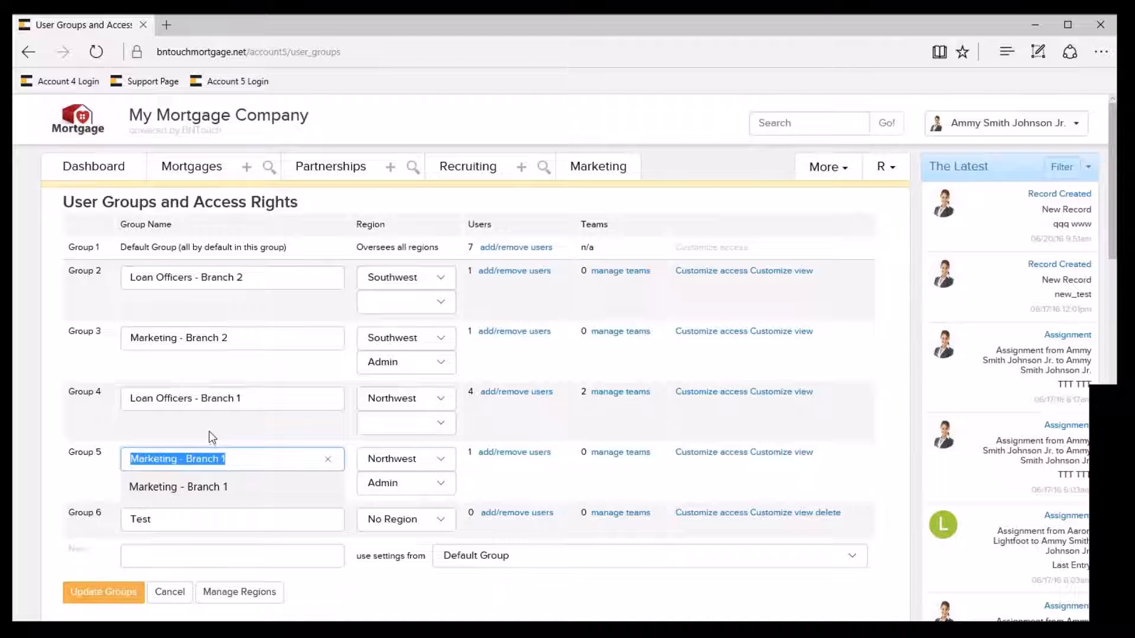
click(272, 433)
drag(247, 333, 139, 353)
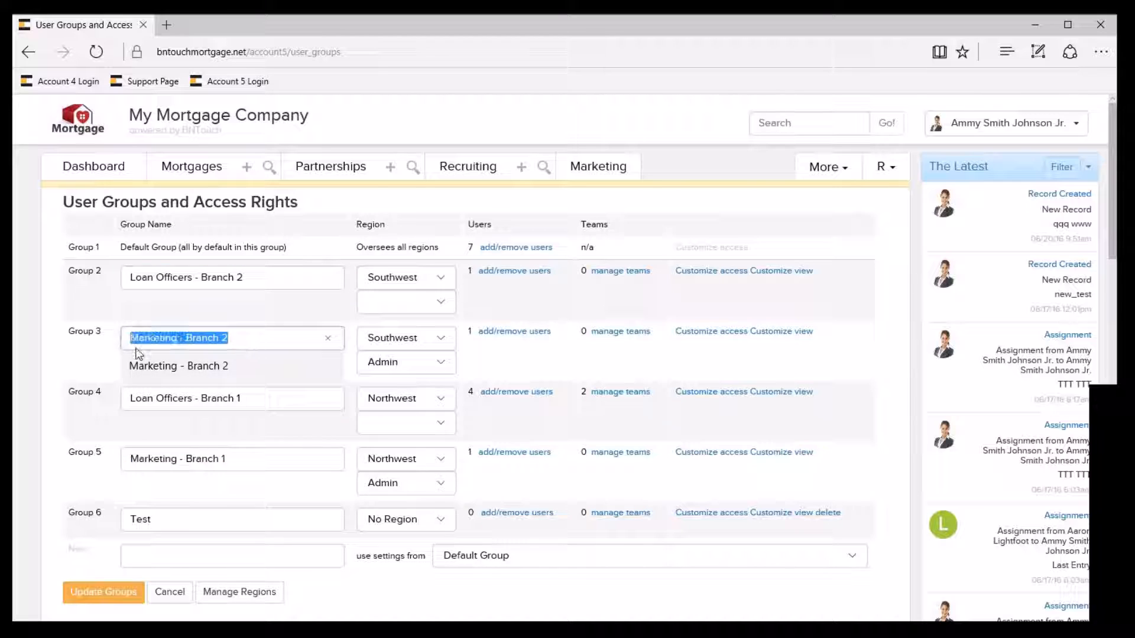
click(56, 361)
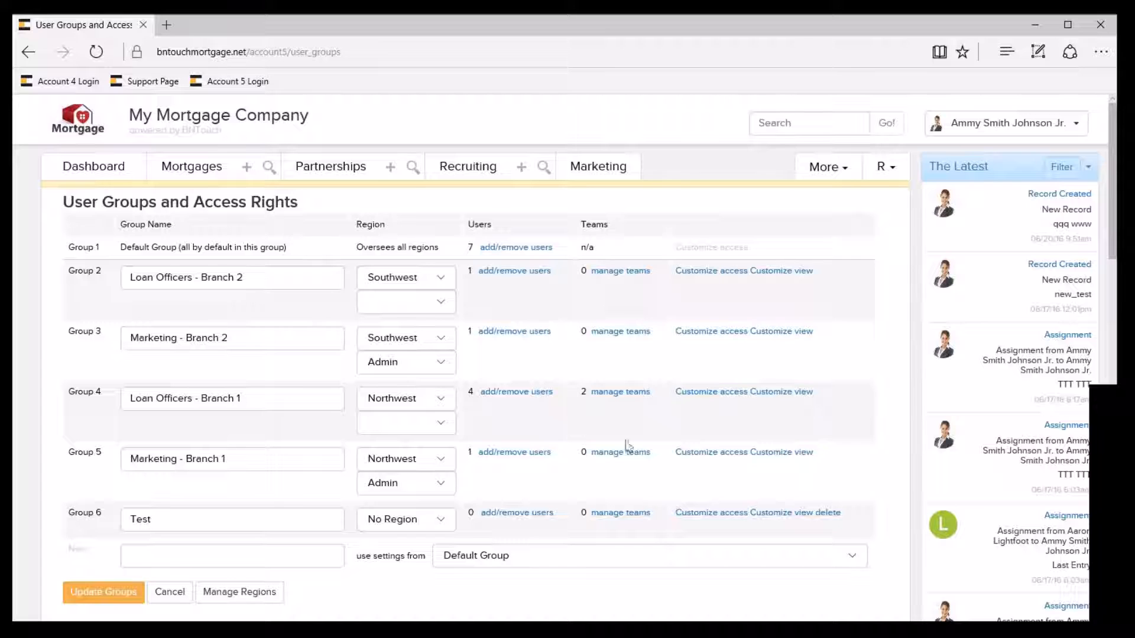
Review the teams and the user assignments of the Loan Officers - Branch 1 group, returning to the user groups without changes.
click(618, 399)
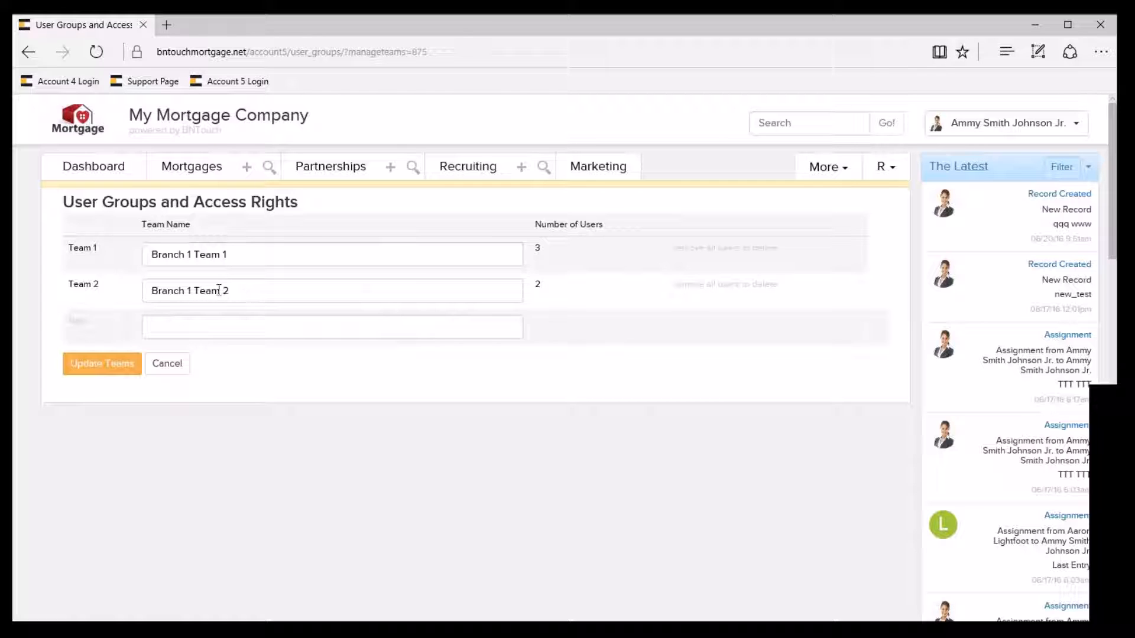
click(166, 364)
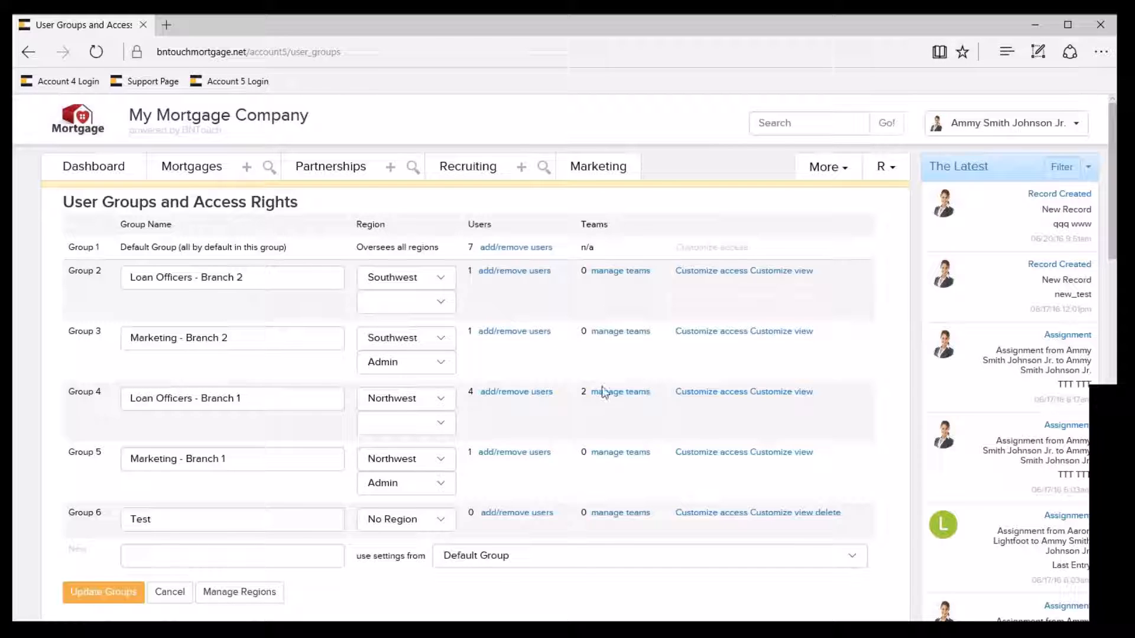
click(504, 393)
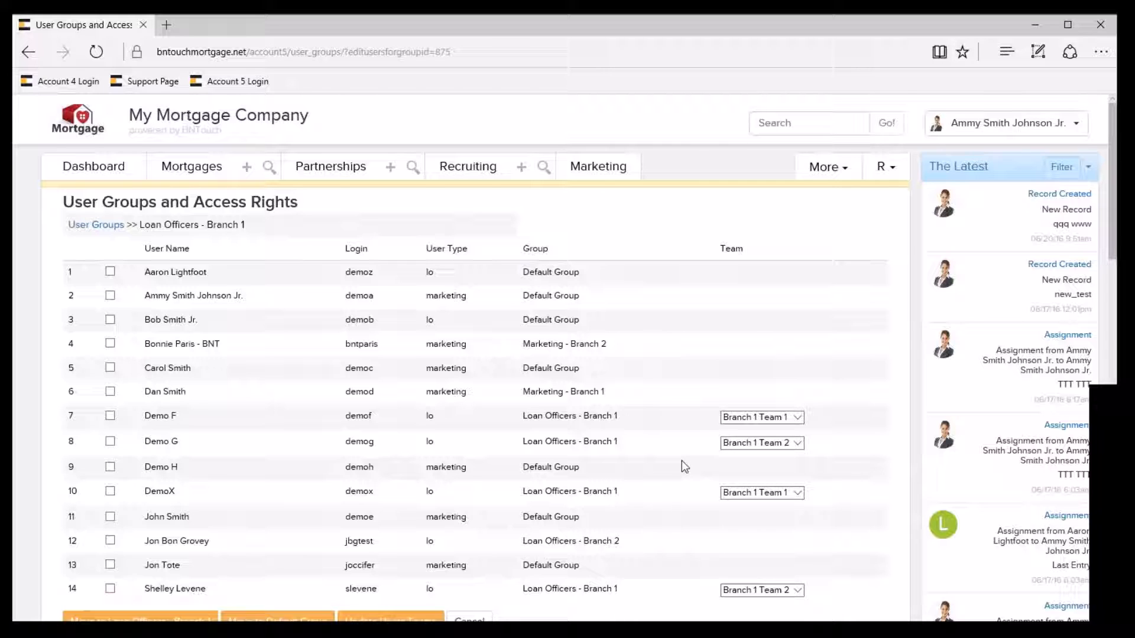
click(111, 232)
Examine the company's regions list and check the Loan Officers - Branch 1 teams again, leaving both without changes.
scroll(376, 431, down, 3)
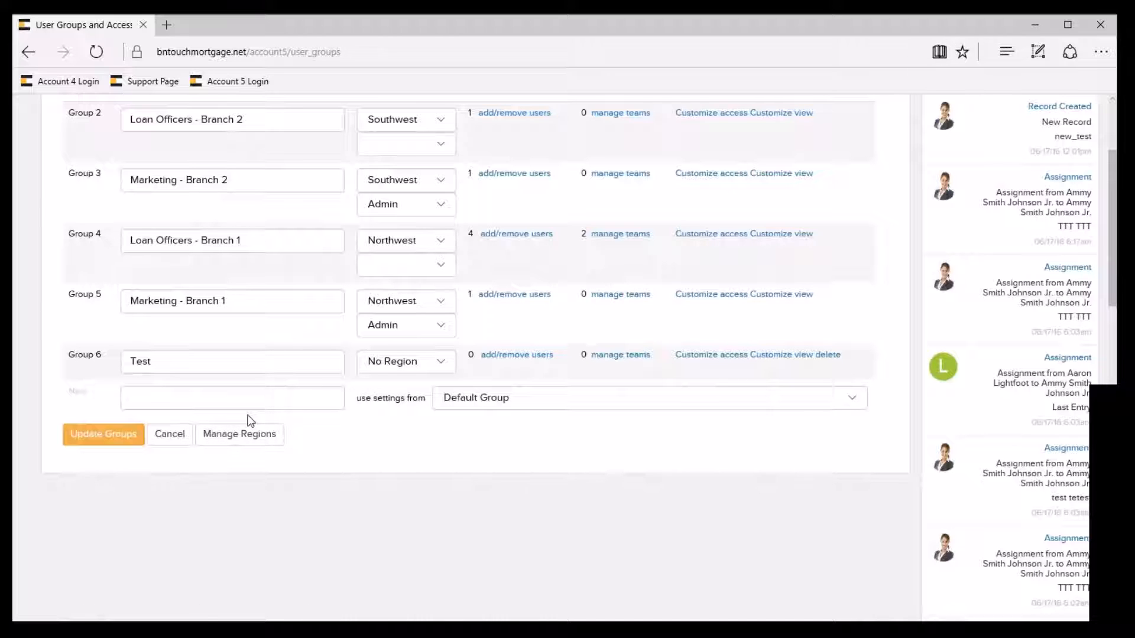
click(239, 434)
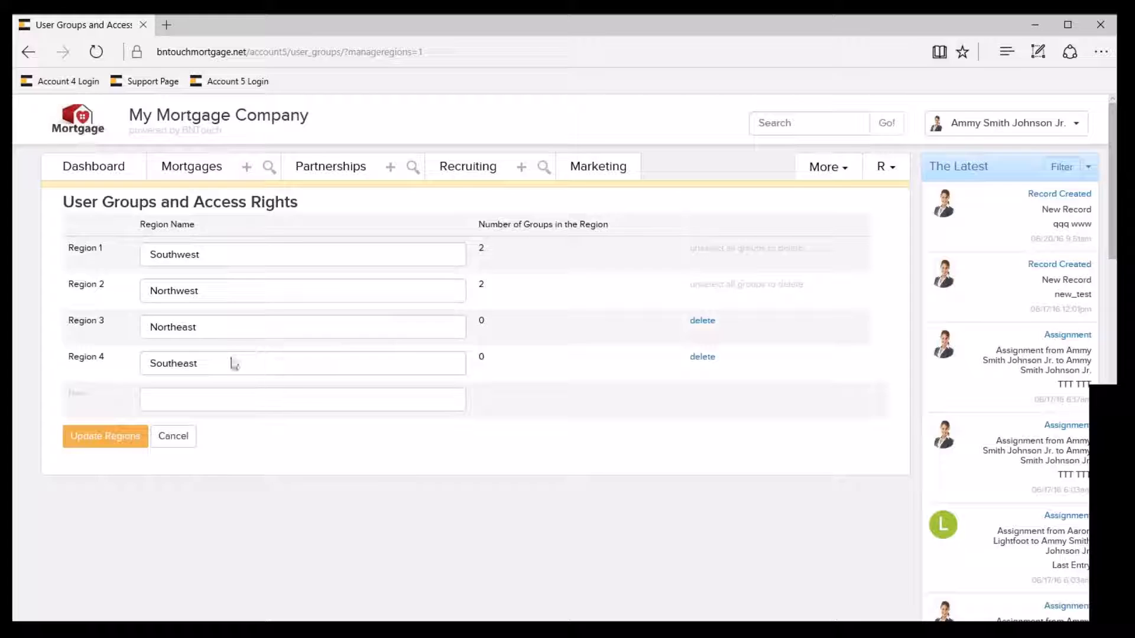
click(185, 439)
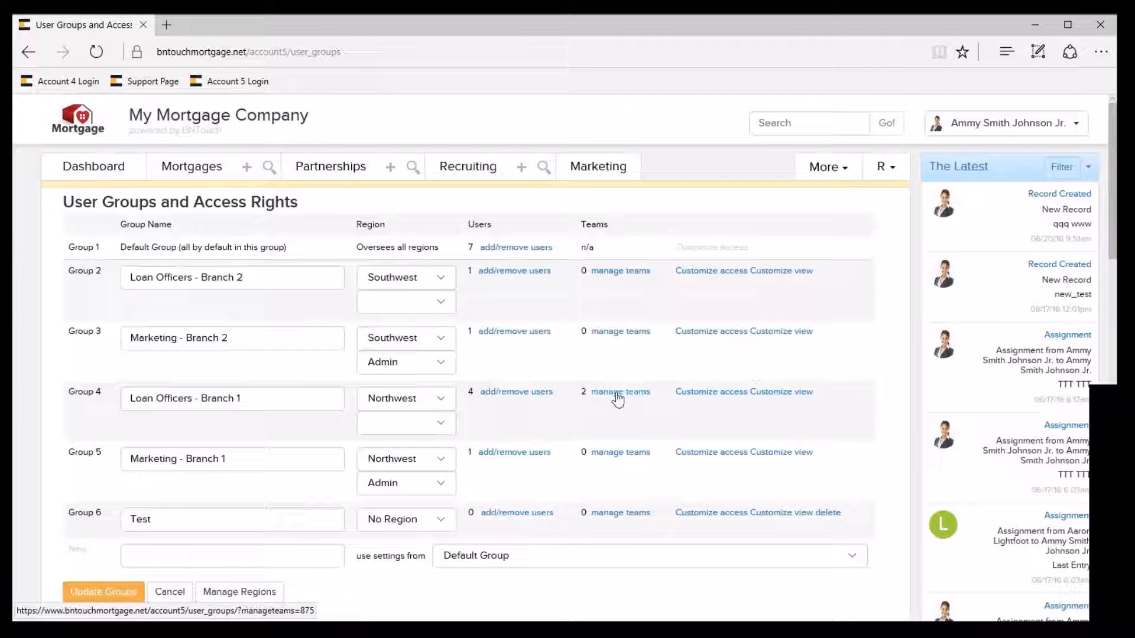
click(622, 393)
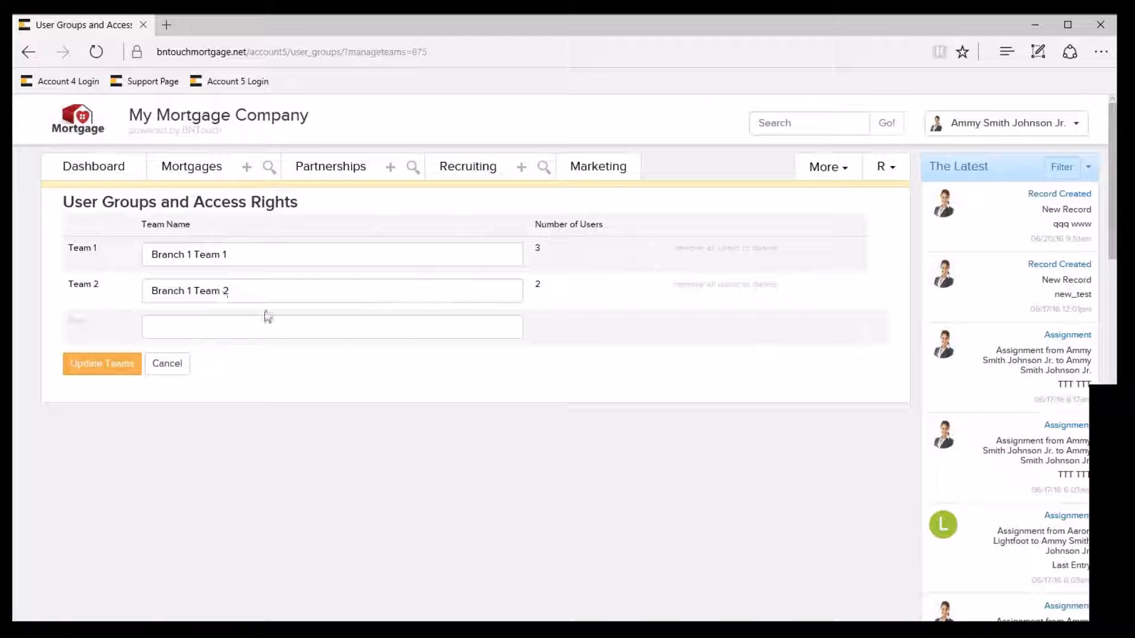
click(169, 365)
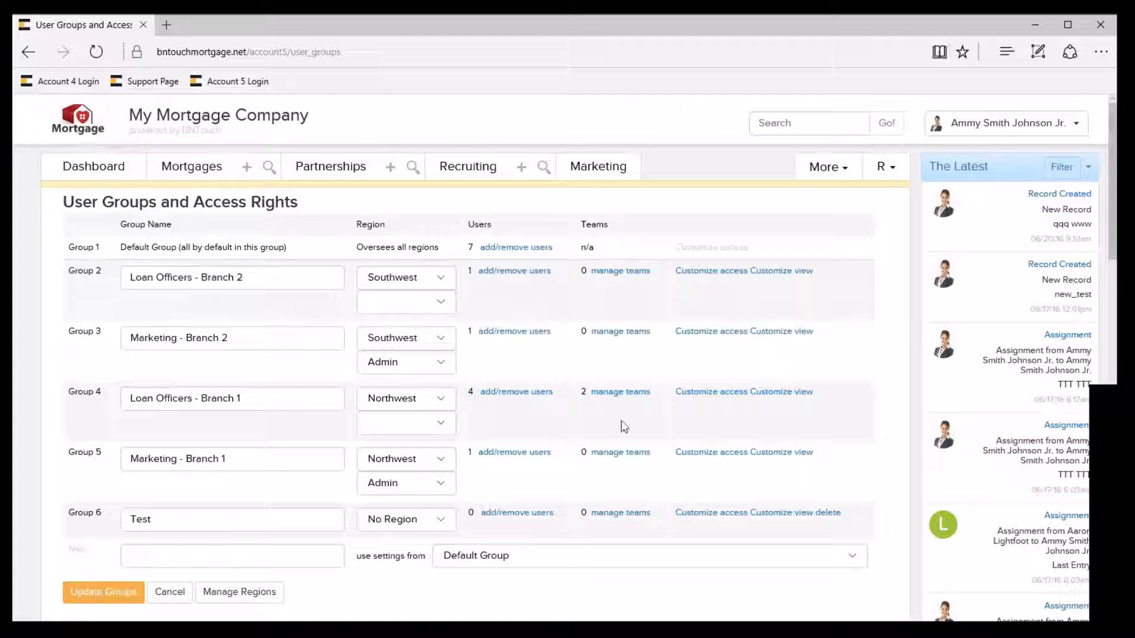
Add a team named Branch 2 Team 1 to the Loan Officers - Branch 2 group, save the teams and return to the user groups.
click(607, 273)
click(194, 336)
text(Branch 2 Team)
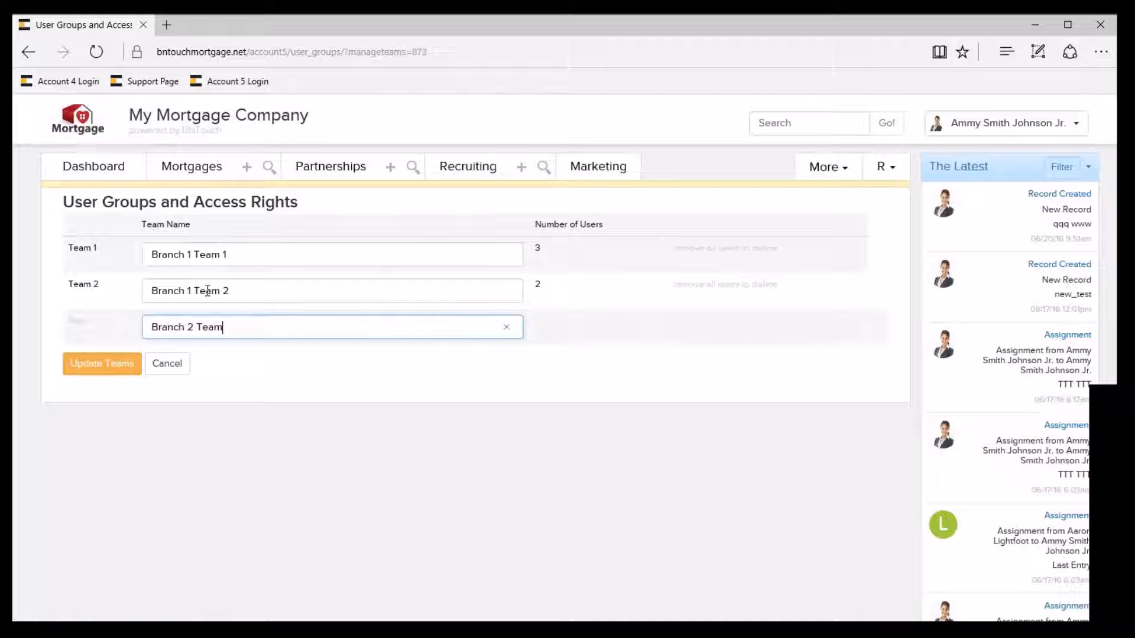
click(113, 372)
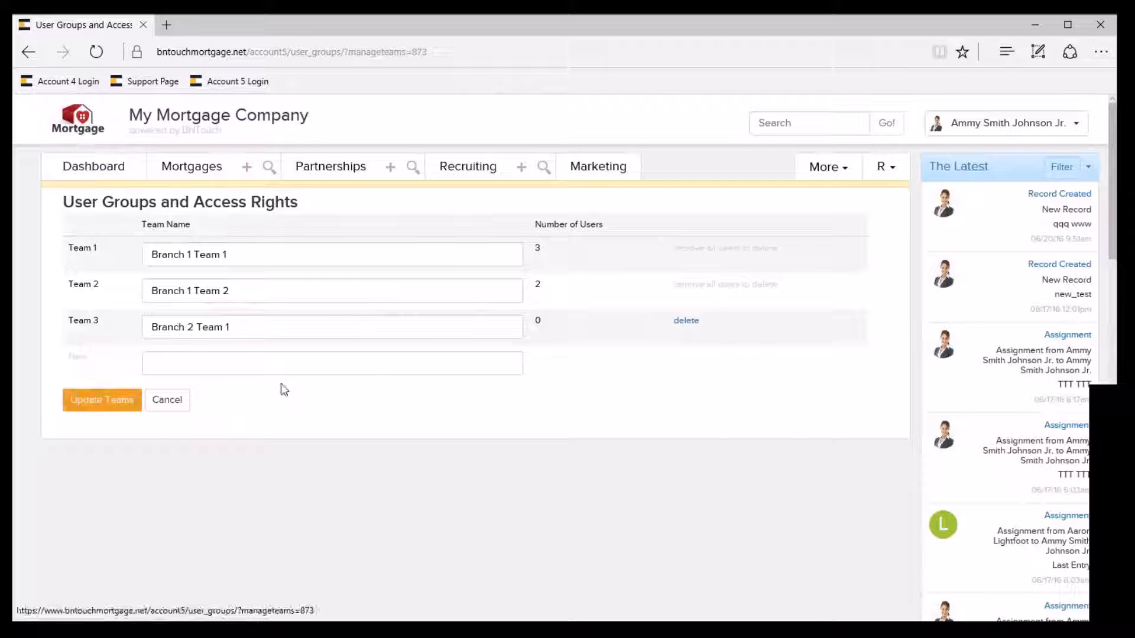
click(967, 123)
click(972, 167)
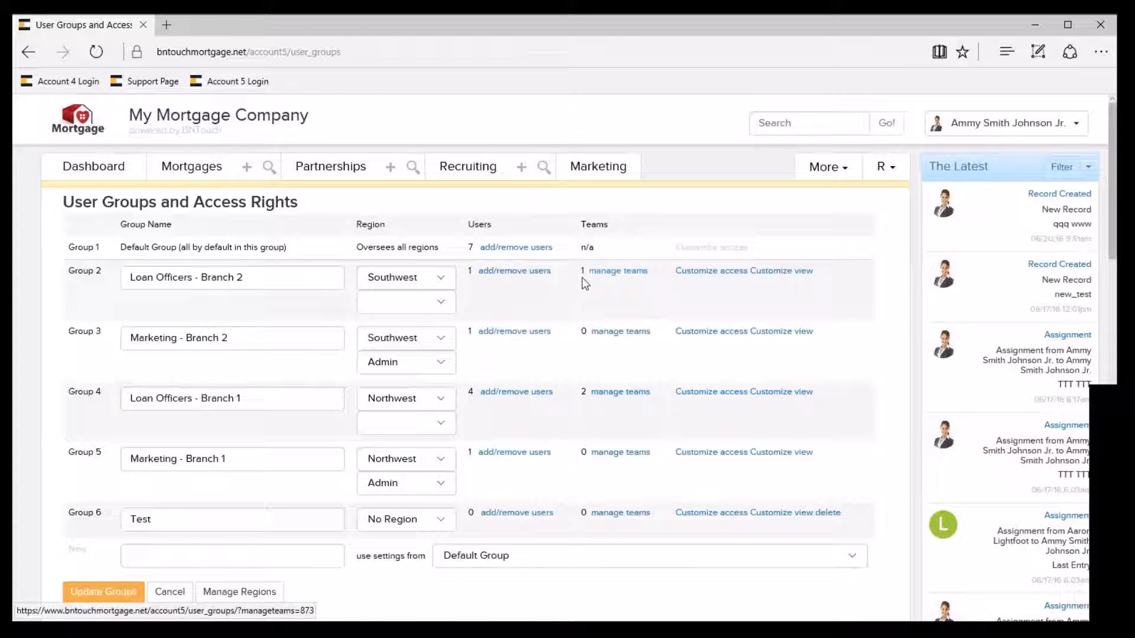
Check the team choices for the user assigned to Loan Officers - Branch 2 and return to the user groups without changes.
click(533, 273)
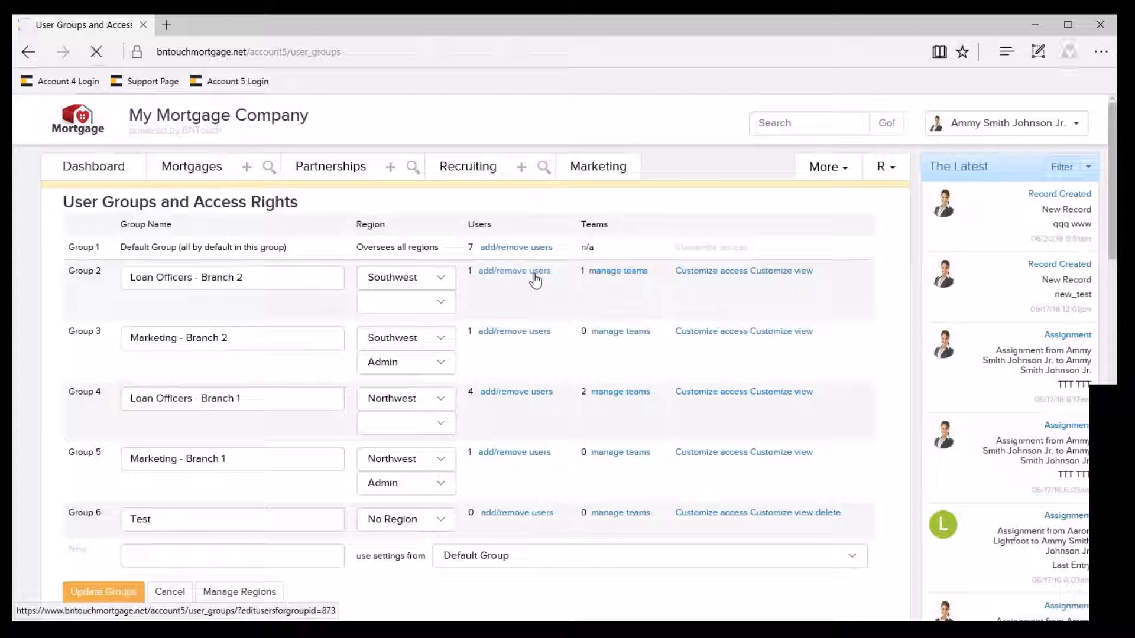
click(778, 542)
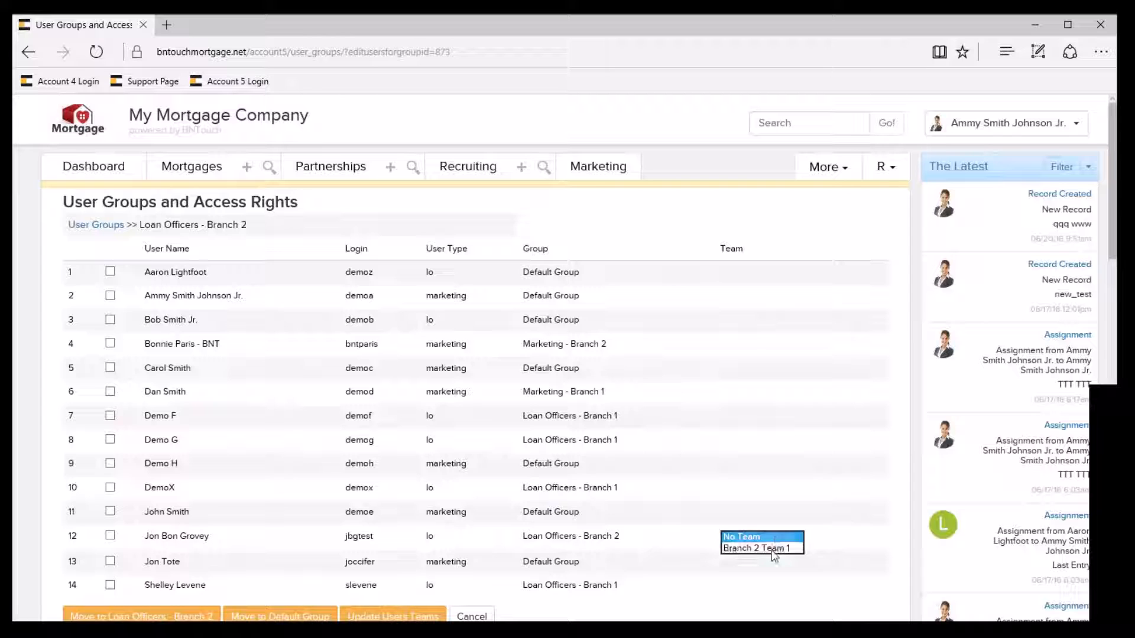
click(699, 498)
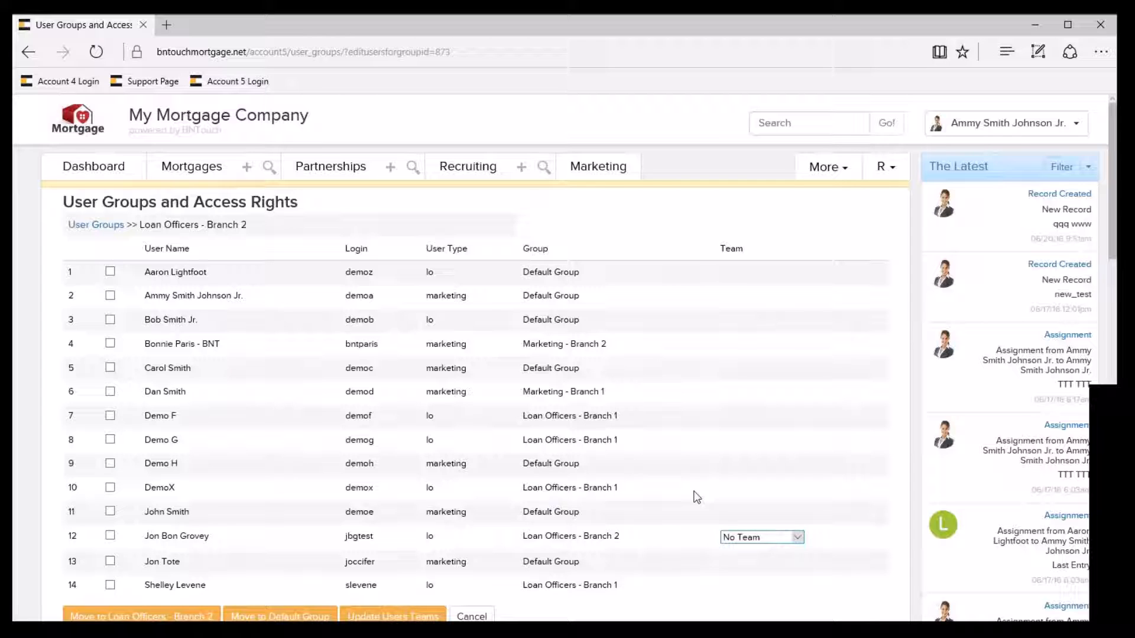
scroll(214, 543, down, 2)
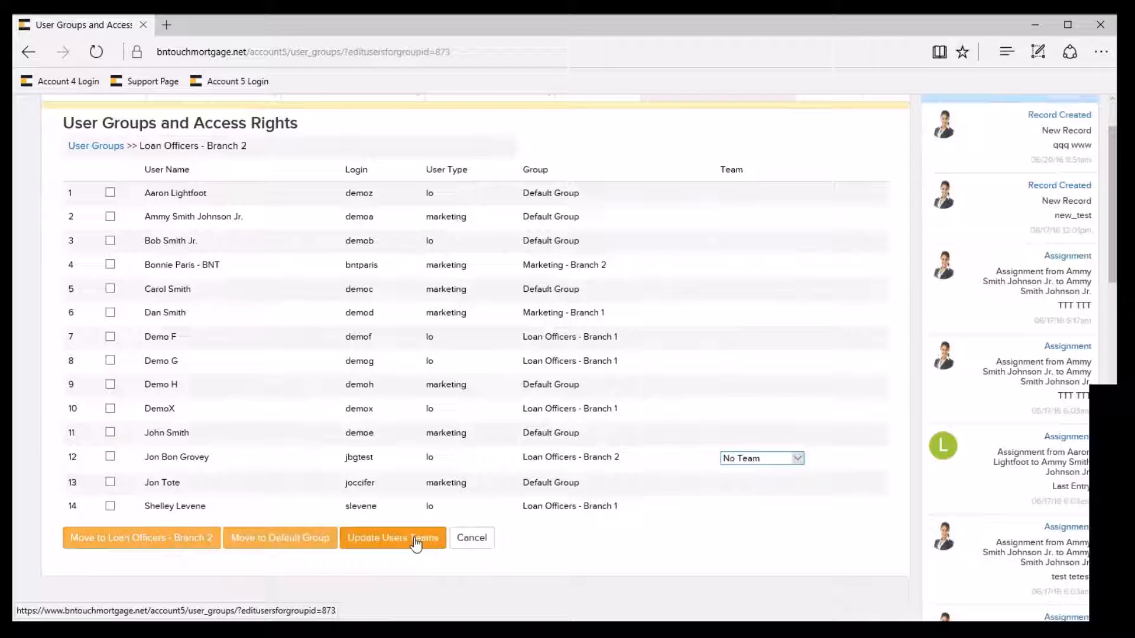
click(477, 539)
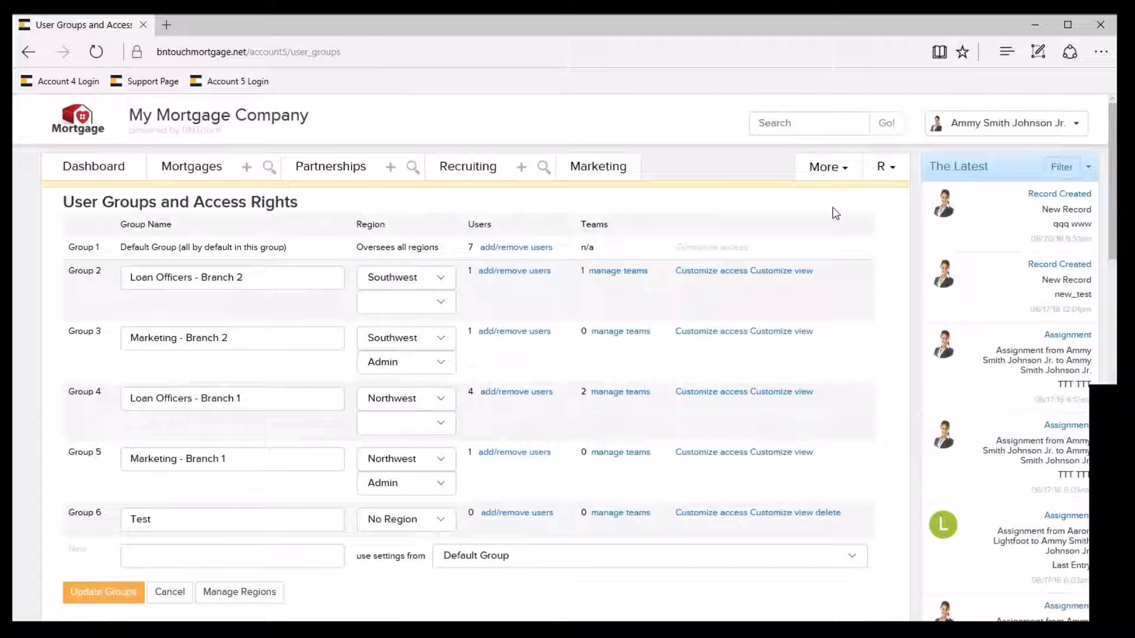
click(1008, 130)
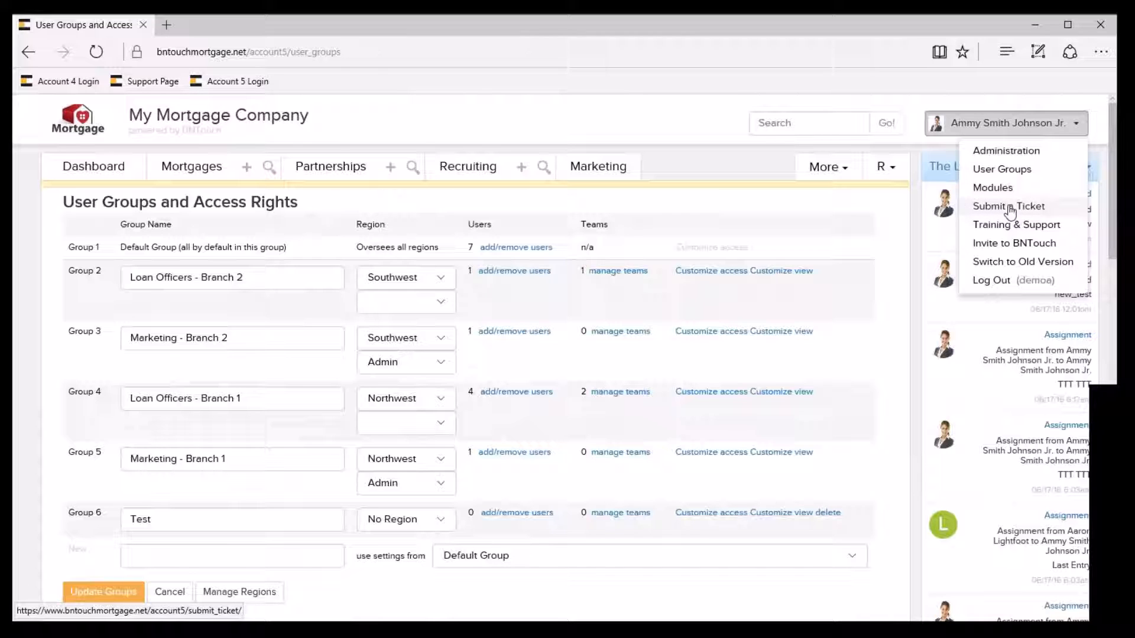
click(682, 203)
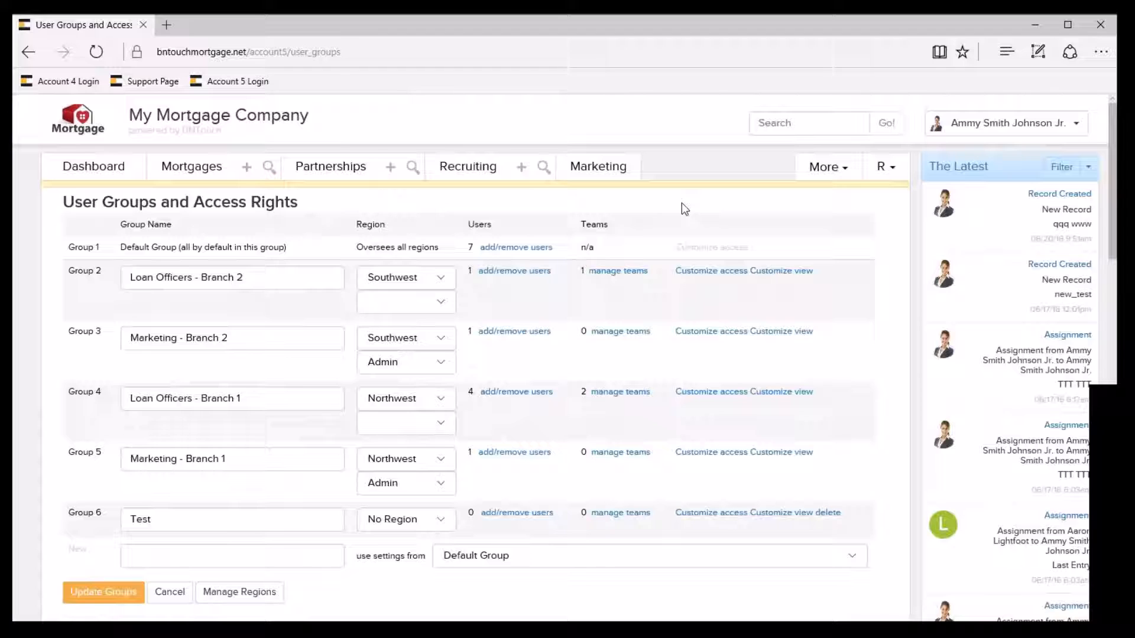